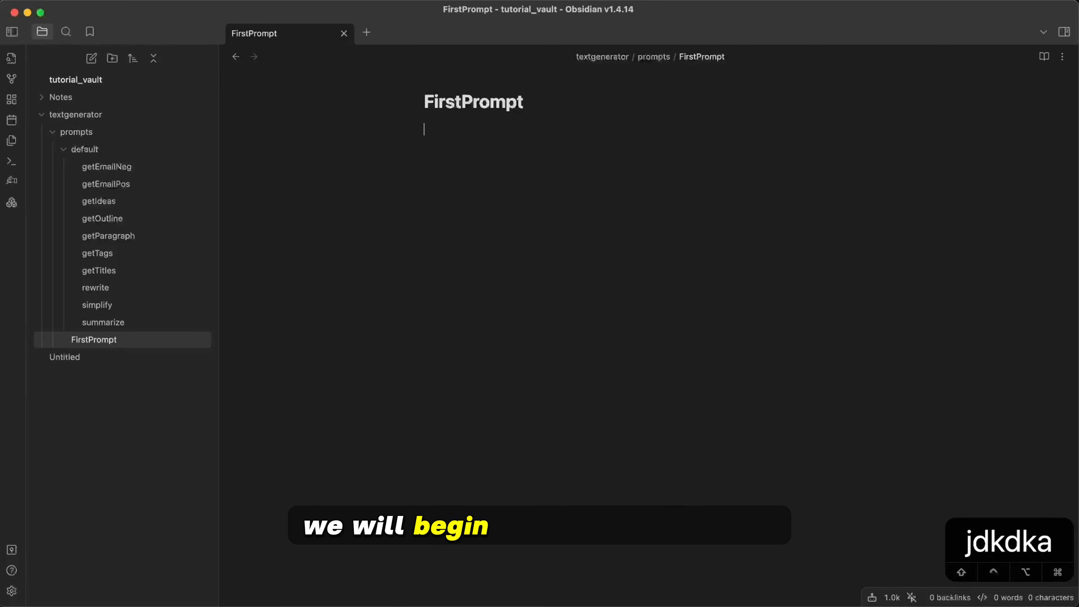
Step: Create a frontmatter block in the FirstPrompt note containing the top-level keys PromptInfo: and bodyParams:
{"action": "type", "text": "---"}
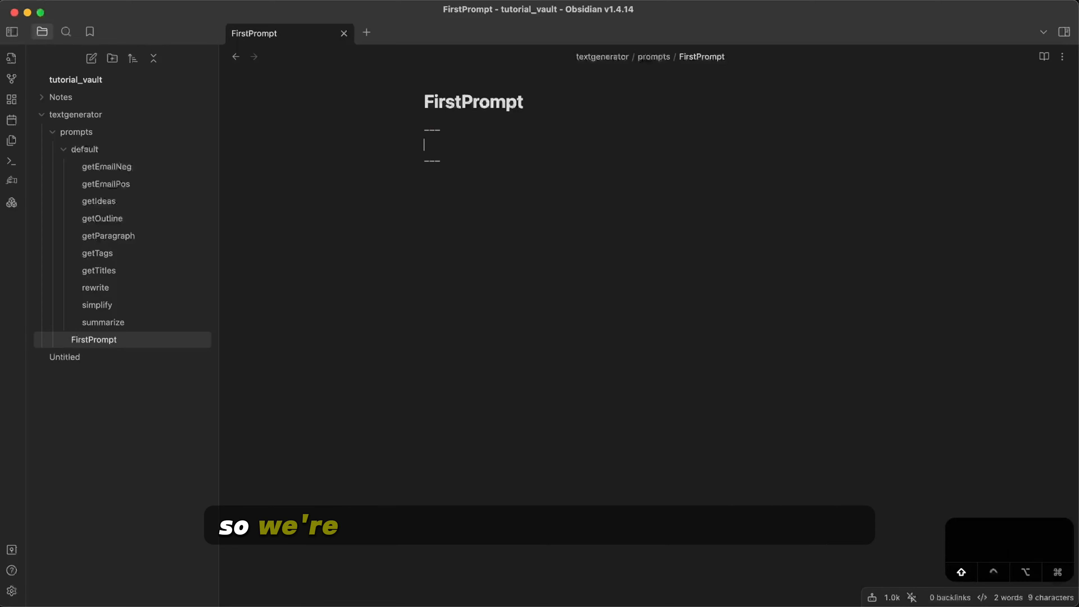
{"action": "type", "text": "PromptInfo"}
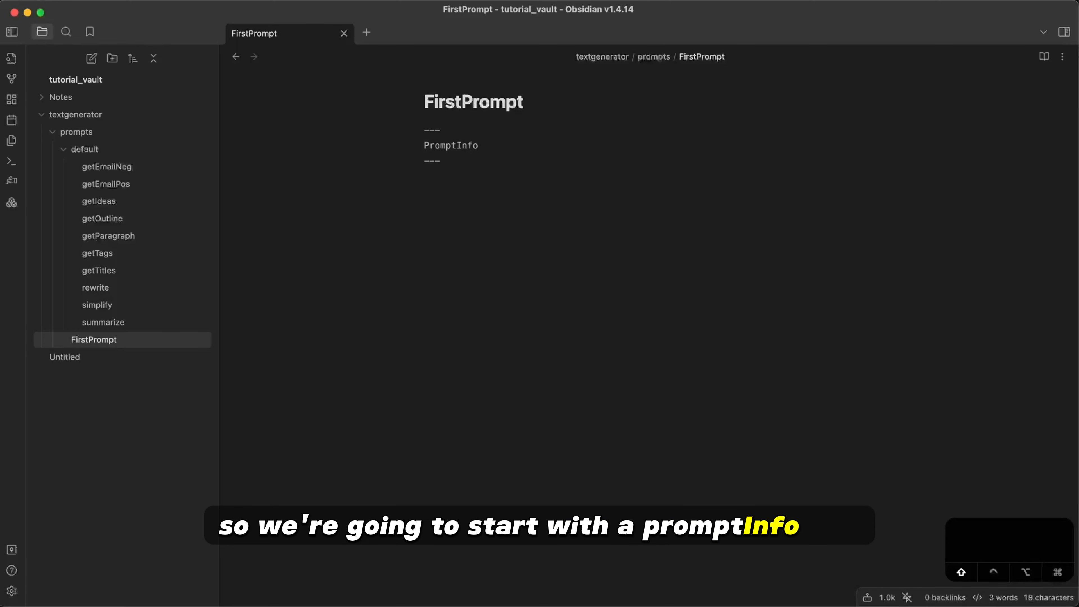
{"action": "type", "text": ":"}
{"action": "key", "text": "Return"}
{"action": "type", "text": "bodyParams:"}
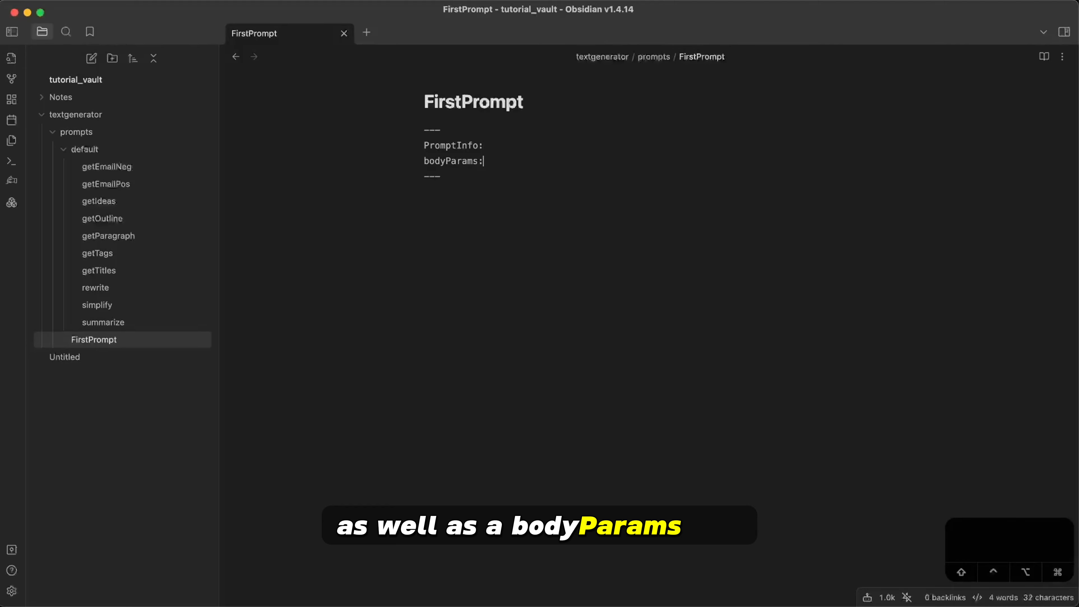
Step: Add the indented keys promptId: and name: under PromptInfo
{"action": "key", "text": "Up"}
{"action": "key", "text": "End"}
{"action": "key", "text": "Return"}
{"action": "key", "text": "Tab"}
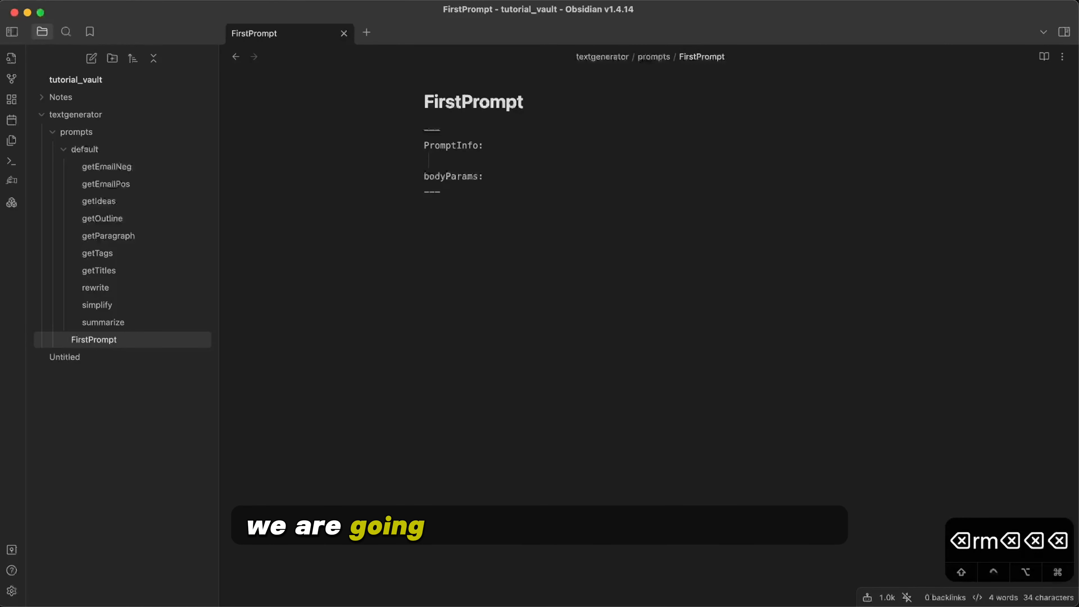
{"action": "type", "text": "promp"}
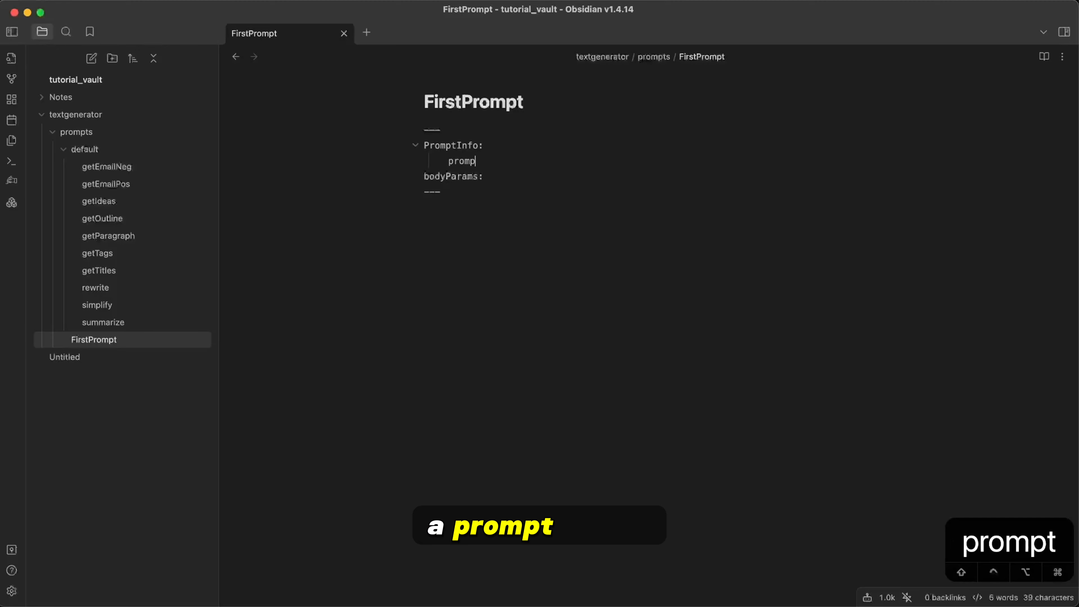
{"action": "type", "text": "tId:"}
{"action": "key", "text": "Return"}
{"action": "type", "text": "name:"}
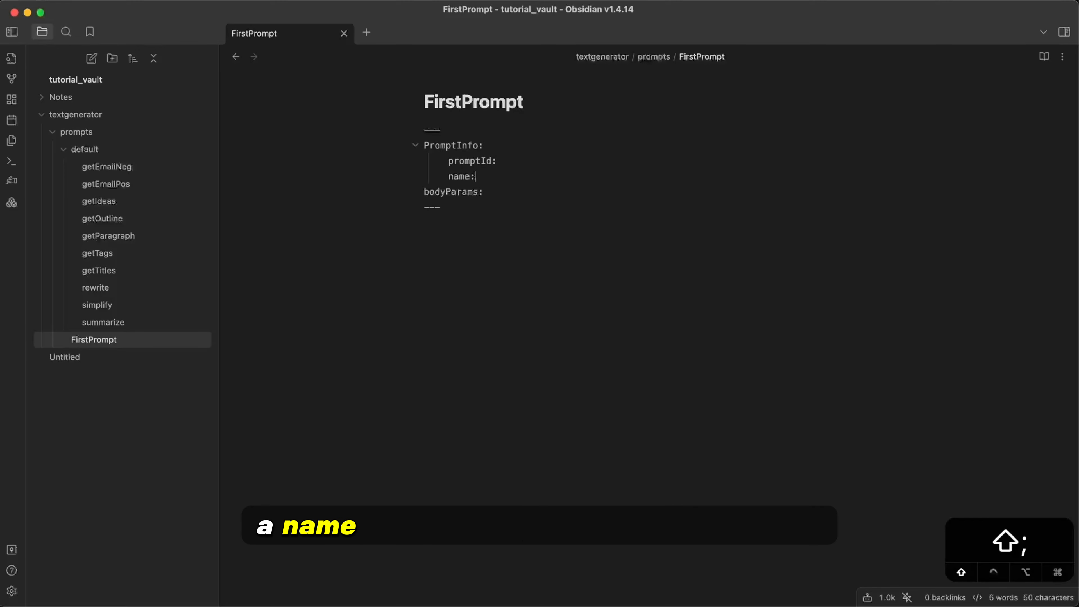
Step: Add the remaining PromptInfo keys description:, tags:, author: and version: below name, one per line
{"action": "key", "text": "Return"}
{"action": "type", "text": "description:"}
{"action": "key", "text": "Return"}
{"action": "type", "text": "tag"}
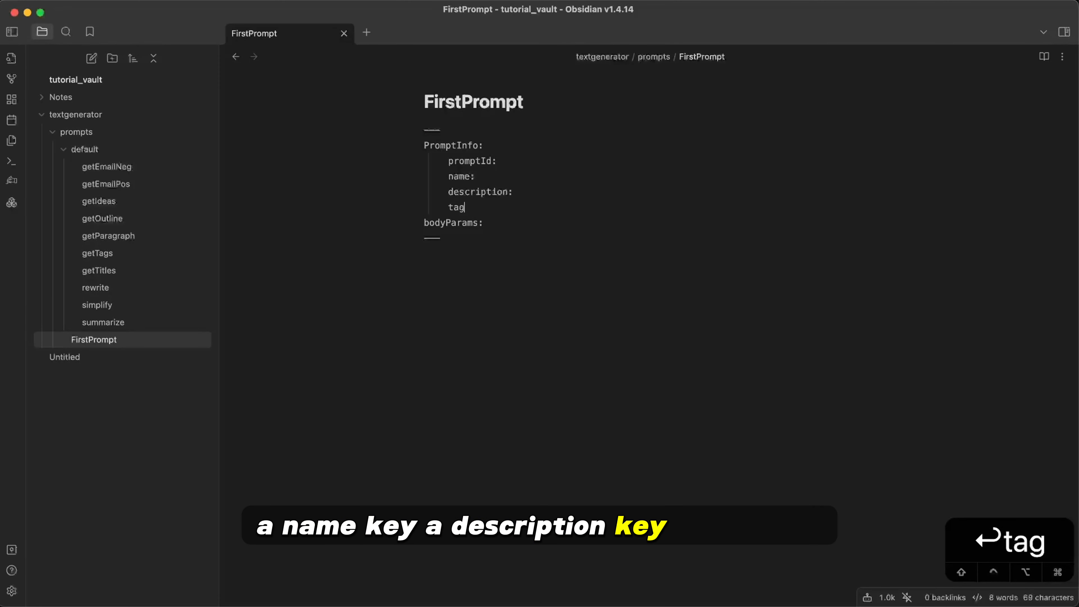
{"action": "type", "text": "s:"}
{"action": "key", "text": "Return"}
{"action": "type", "text": "author:"}
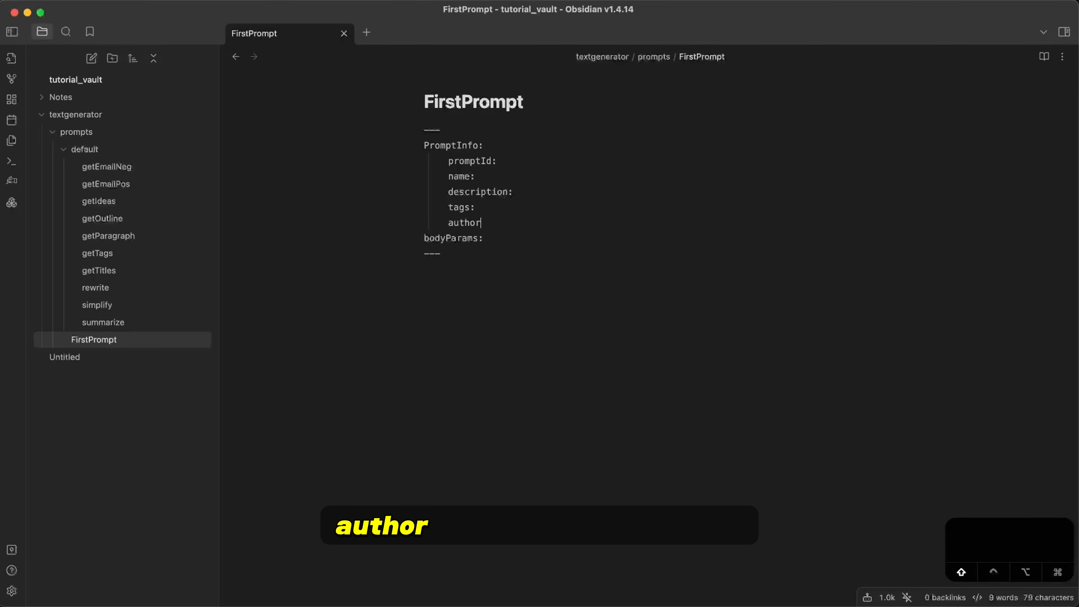
{"action": "key", "text": "Return"}
{"action": "type", "text": "version:"}
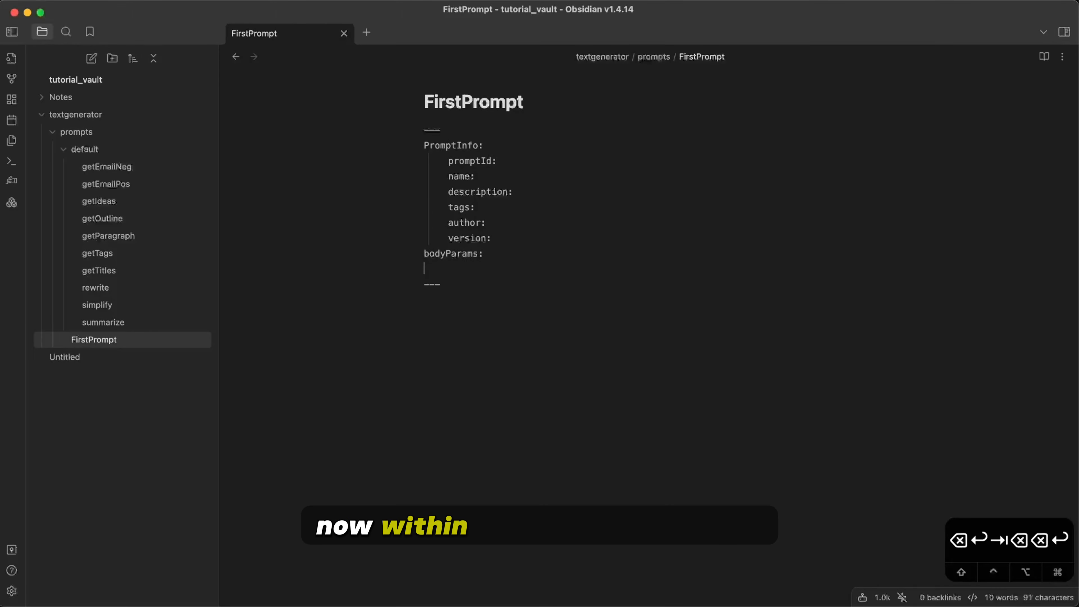
Step: Add an indented max_tokens: key under bodyParams and place the cursor below the frontmatter block
{"action": "key", "text": "Tab"}
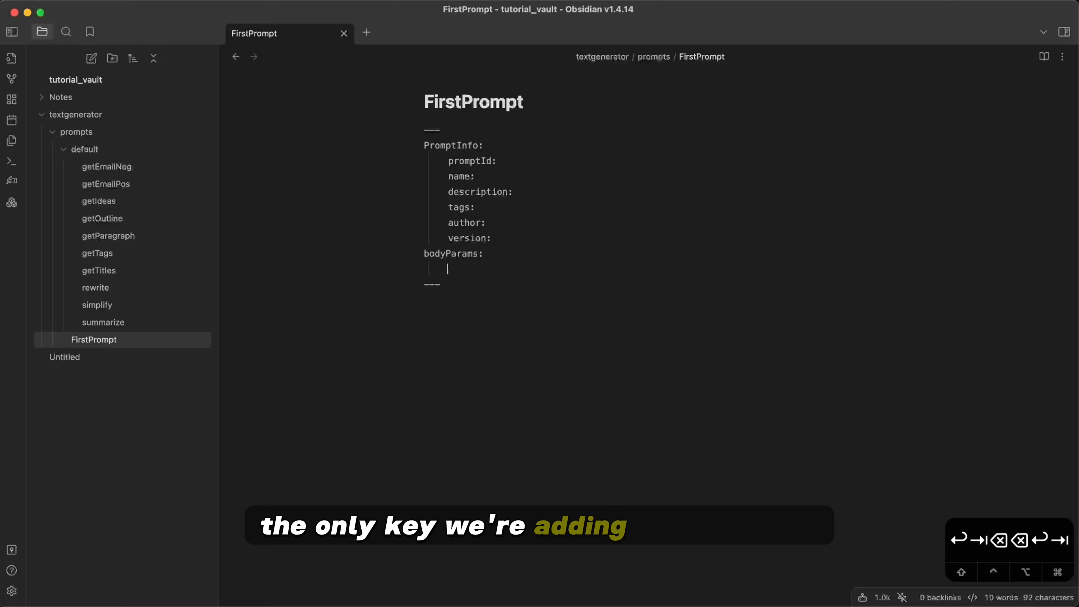
{"action": "type", "text": "max_tokens:"}
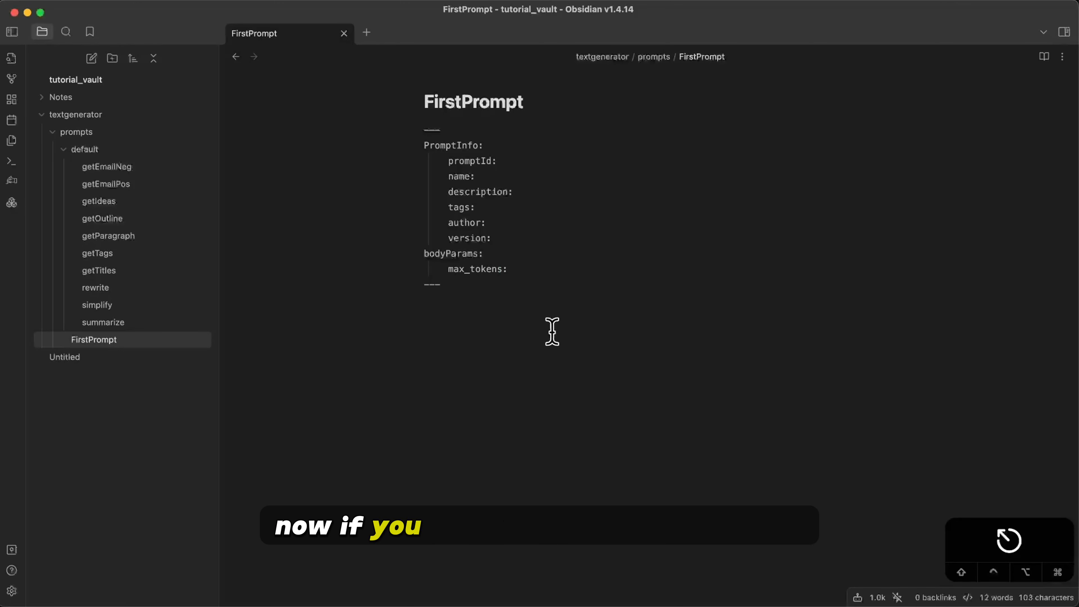
{"action": "left_click", "coordinate": [487, 339]}
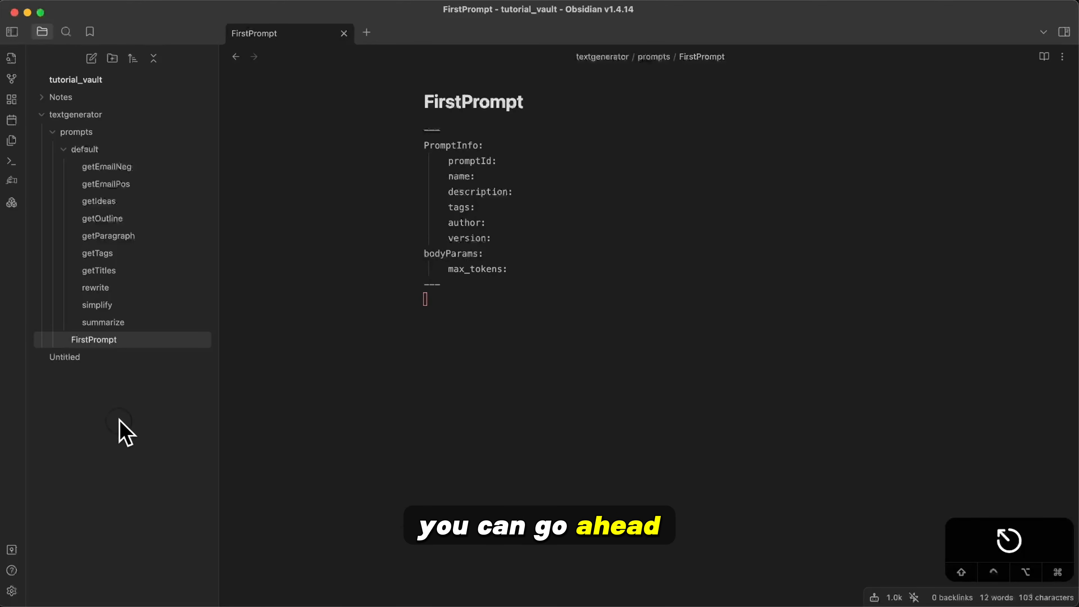
Step: Create a new folder named Templates in the vault
{"action": "left_click", "coordinate": [112, 58]}
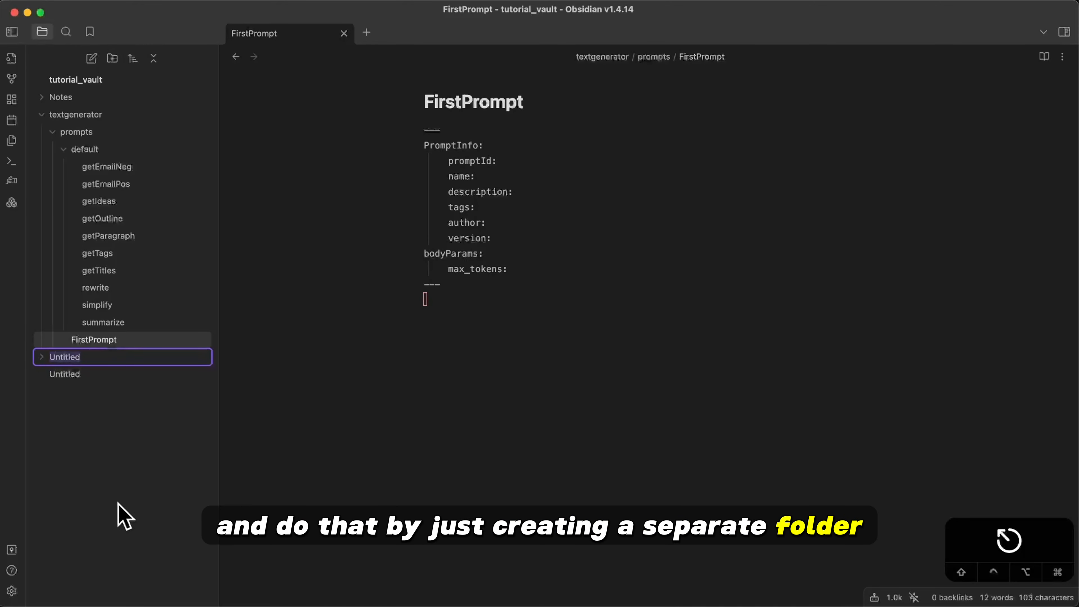
{"action": "type", "text": "Templates"}
{"action": "key", "text": "Return"}
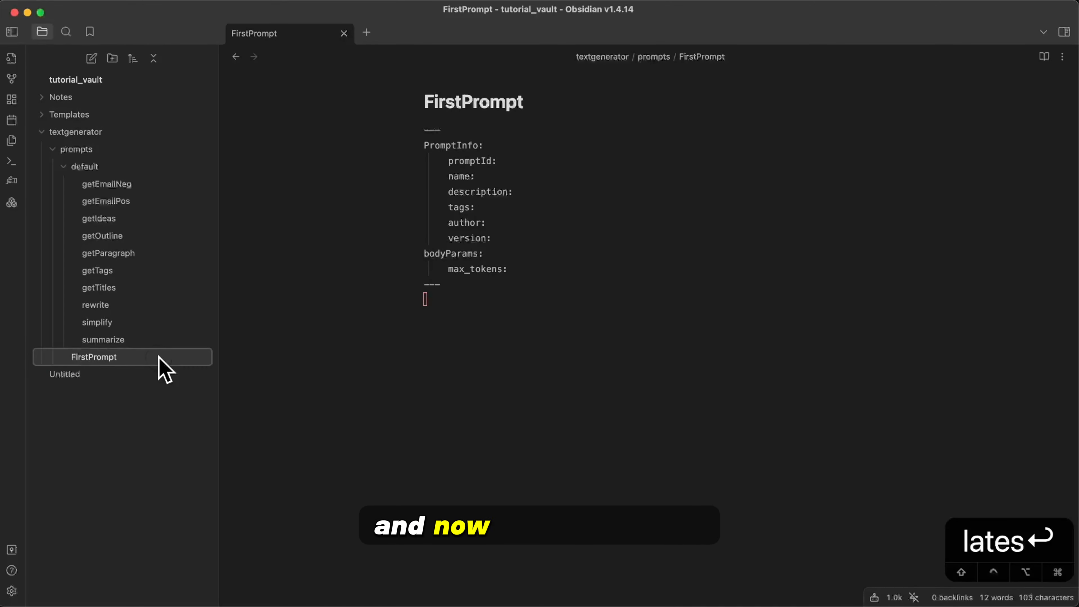
Step: Duplicate the FirstPrompt note into the Templates folder and name the copy Prompt Template
{"action": "right_click", "coordinate": [125, 361]}
{"action": "left_click", "coordinate": [174, 429]}
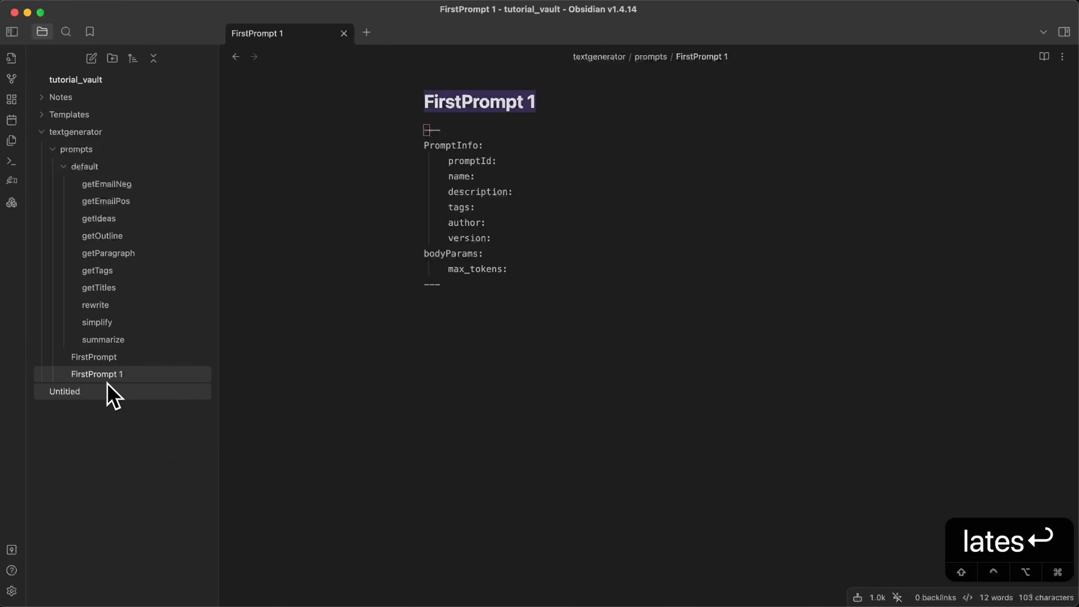
{"action": "left_click_drag", "start_coordinate": [108, 376], "coordinate": [157, 125]}
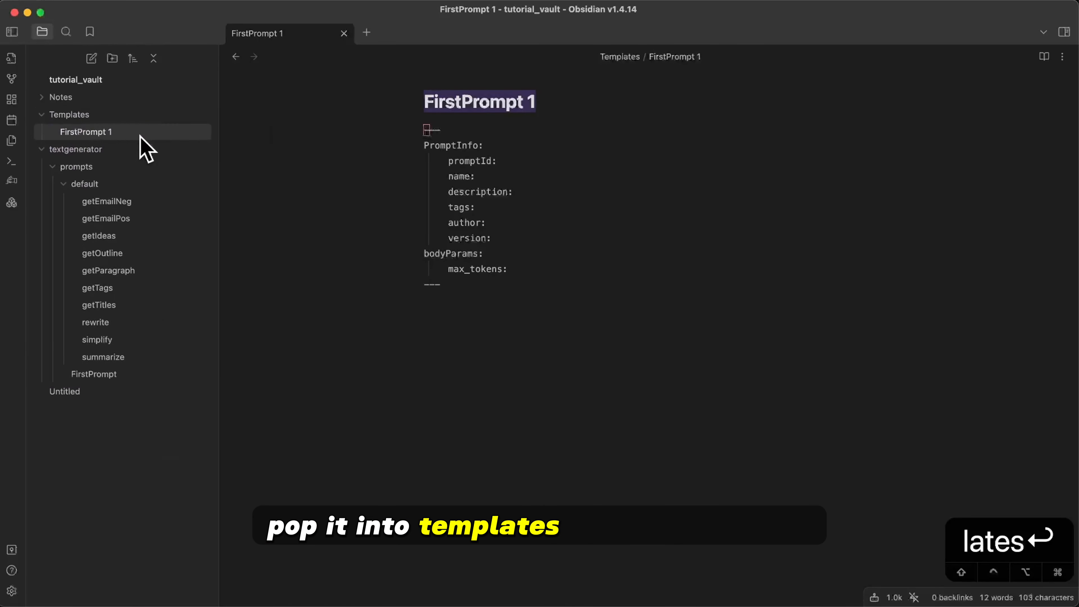
{"action": "type", "text": "Prompt"}
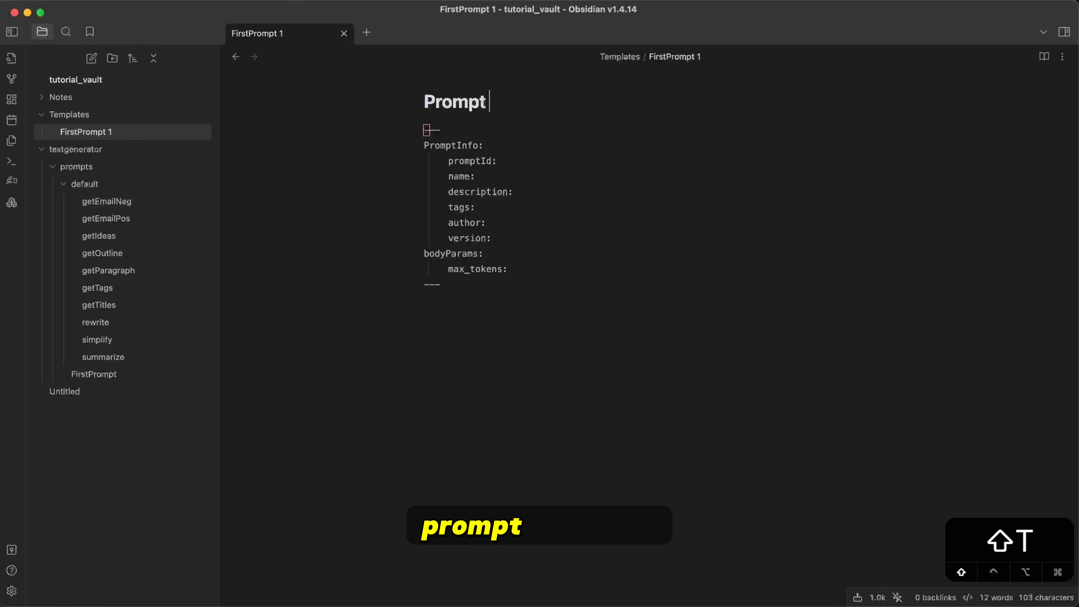
{"action": "type", "text": " Template"}
Step: Reopen the original FirstPrompt note and start editing the value of its promptId key
{"action": "left_click", "coordinate": [162, 376]}
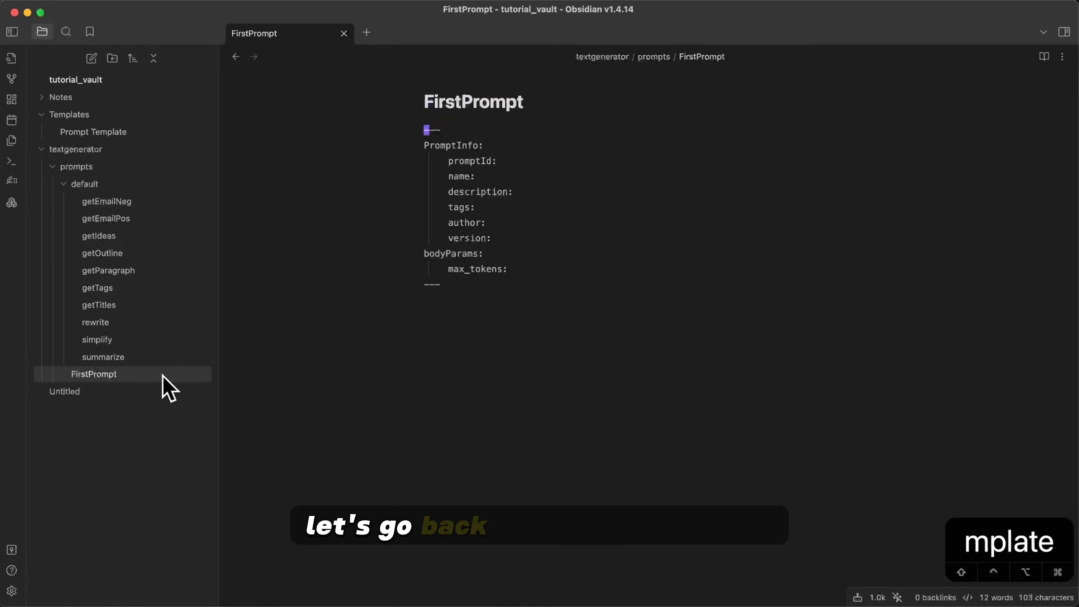
{"action": "left_click", "coordinate": [570, 162]}
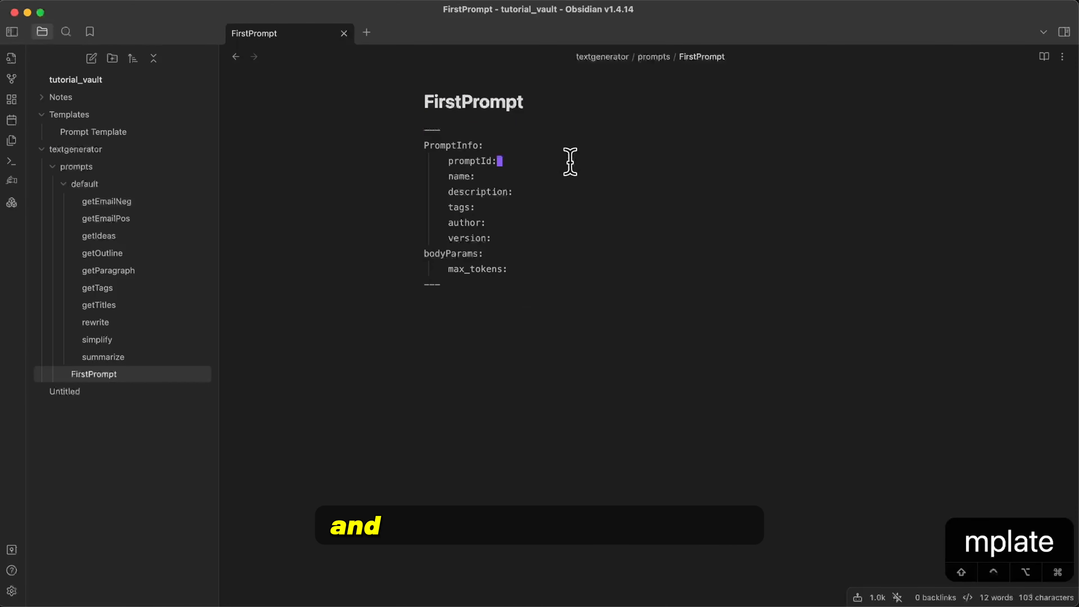
{"action": "key", "text": "ctrl+a"}
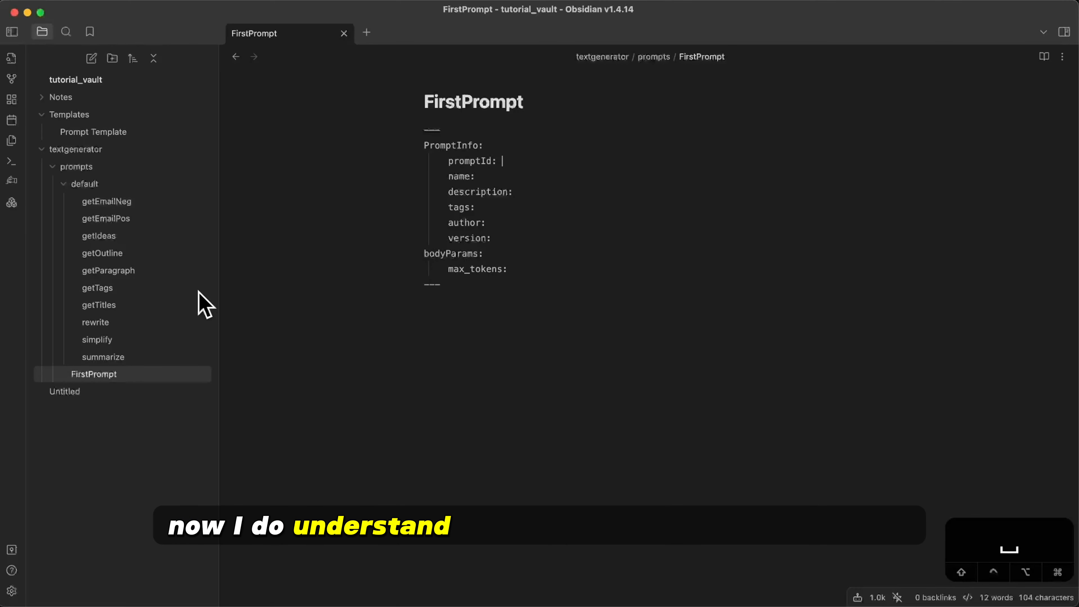
Step: Examine how the default getTags prompt fills in its metadata, and return to the FirstPrompt note
{"action": "left_click", "coordinate": [157, 290]}
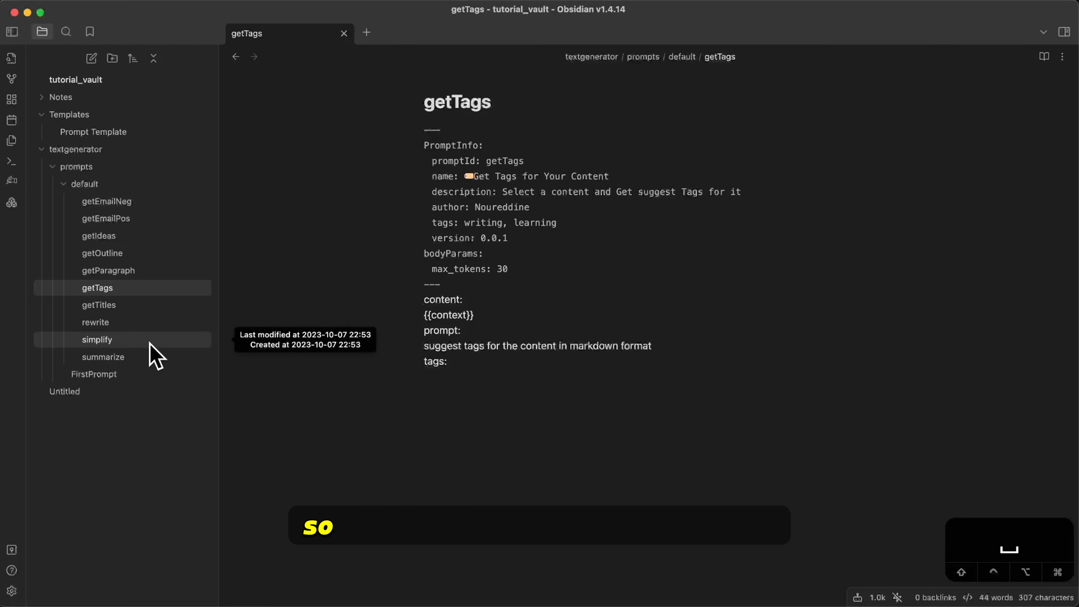
{"action": "left_click", "coordinate": [170, 376]}
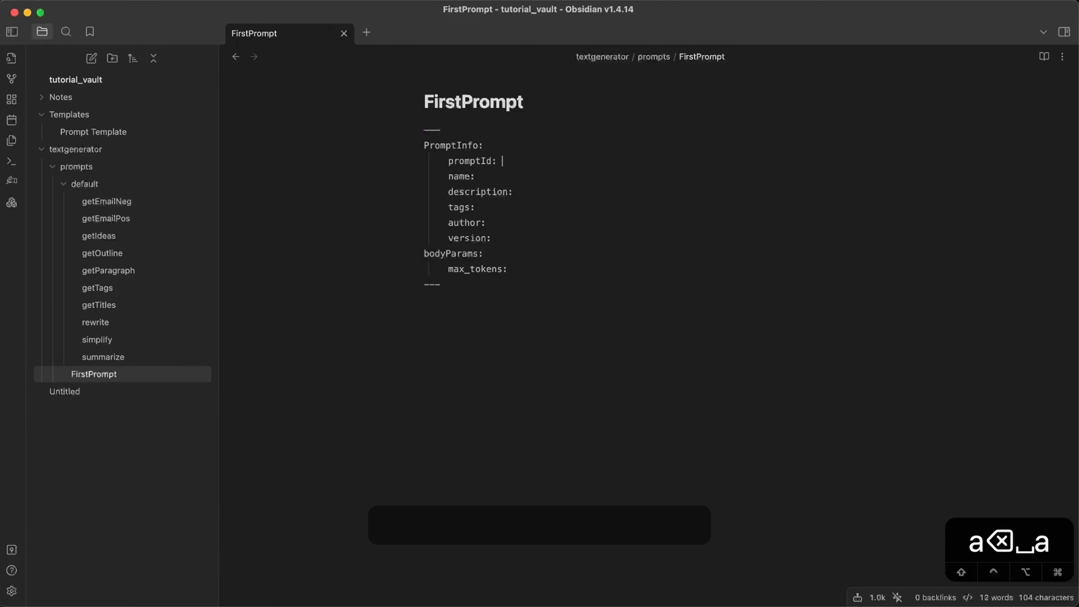
Step: Set promptId to genTags and name to Generate Tags in the FirstPrompt frontmatter
{"action": "type", "text": "genTags"}
{"action": "key", "text": "Down"}
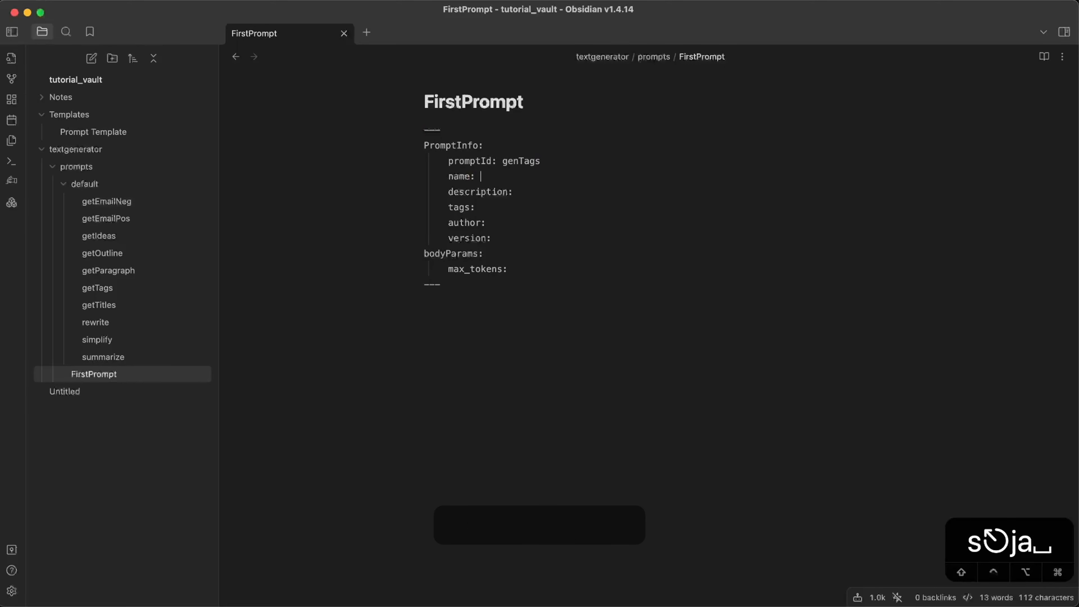
{"action": "type", "text": "Gene"}
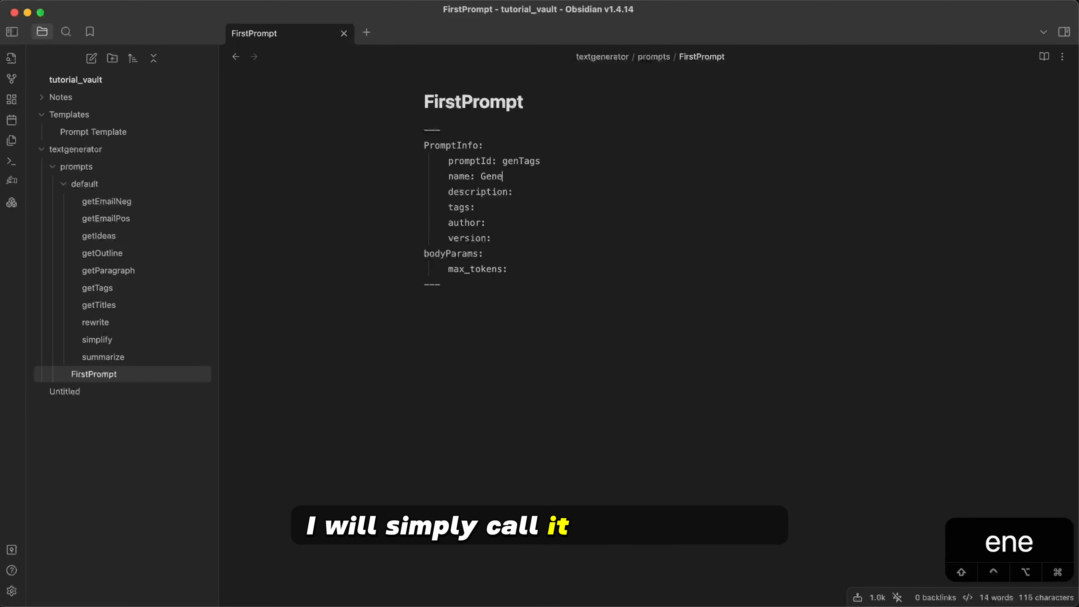
{"action": "type", "text": "rate Tags"}
Step: Set the description to "Generates tags for the context of the given active note." and the tags to "generate, tags"
{"action": "key", "text": "Down"}
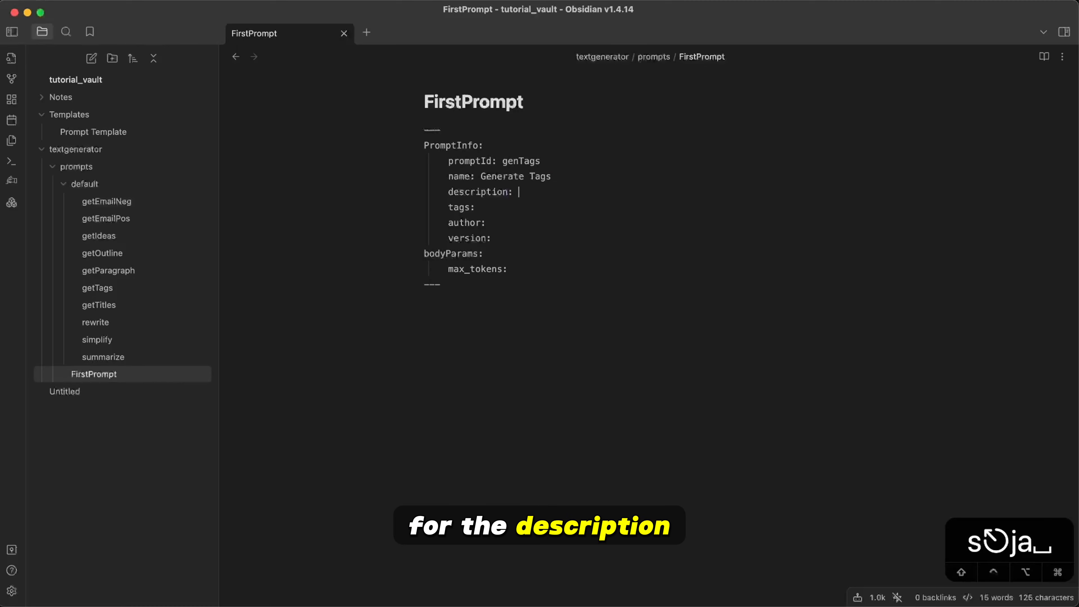
{"action": "type", "text": "Generates tags"}
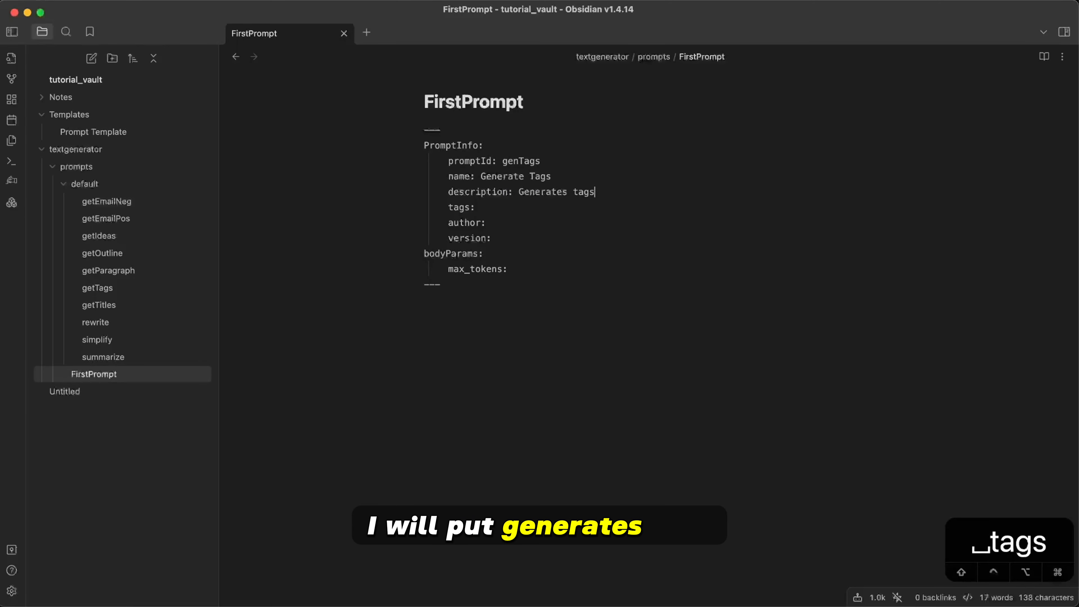
{"action": "type", "text": " for the context "}
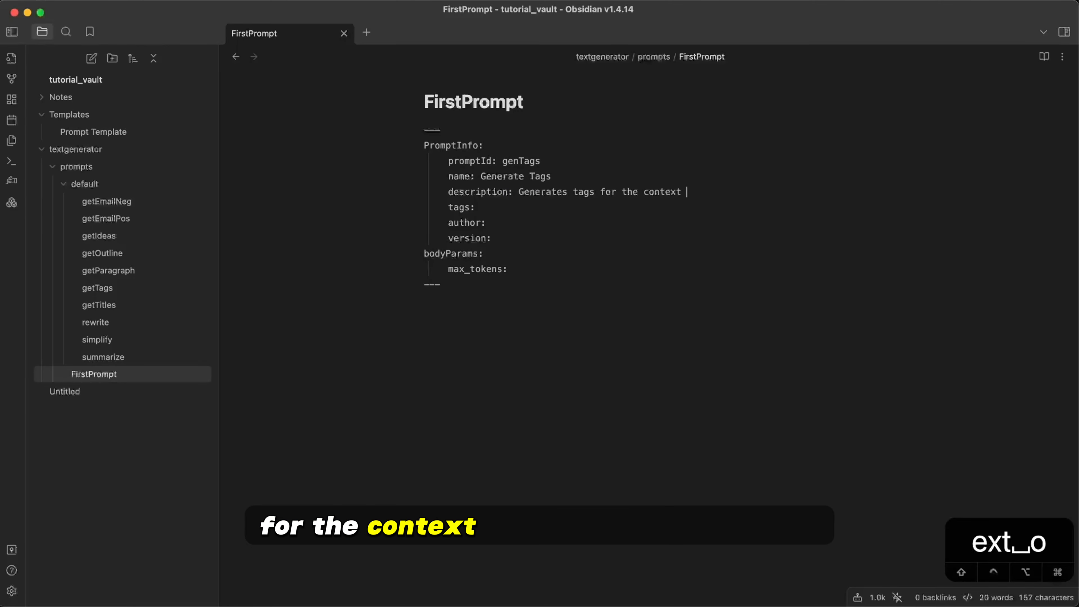
{"action": "type", "text": "of the given active note. \ttags: "}
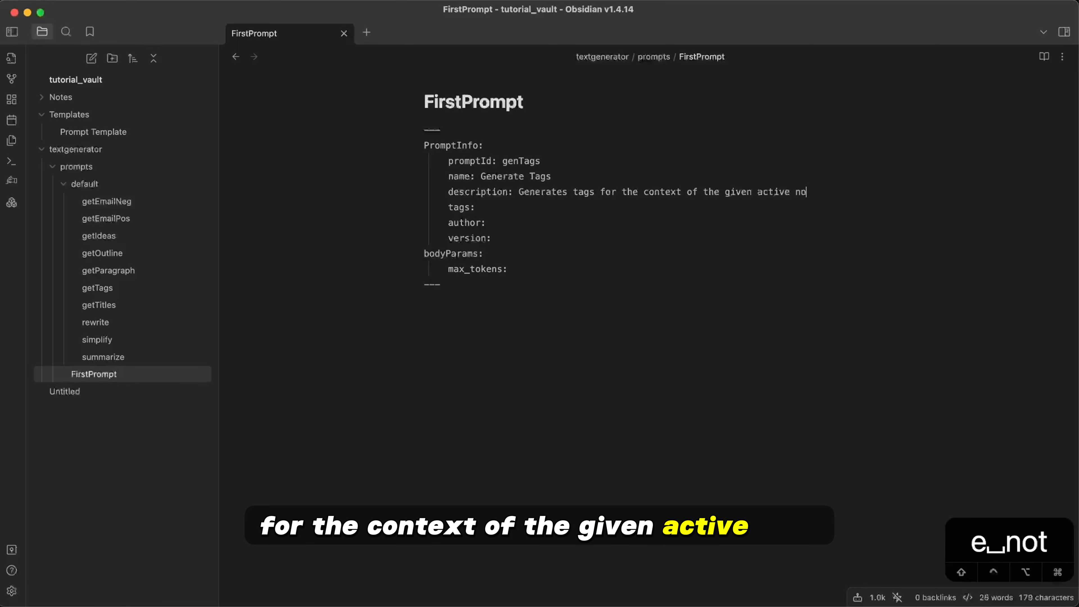
{"action": "type", "text": "generate, tags,"}
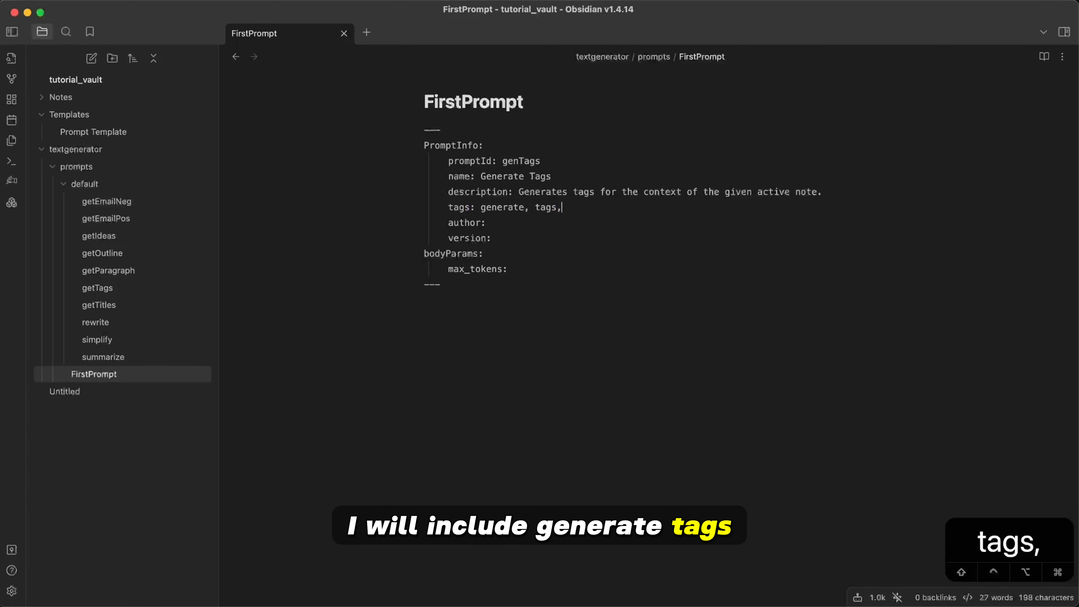
{"action": "key", "text": "BackSpace"}
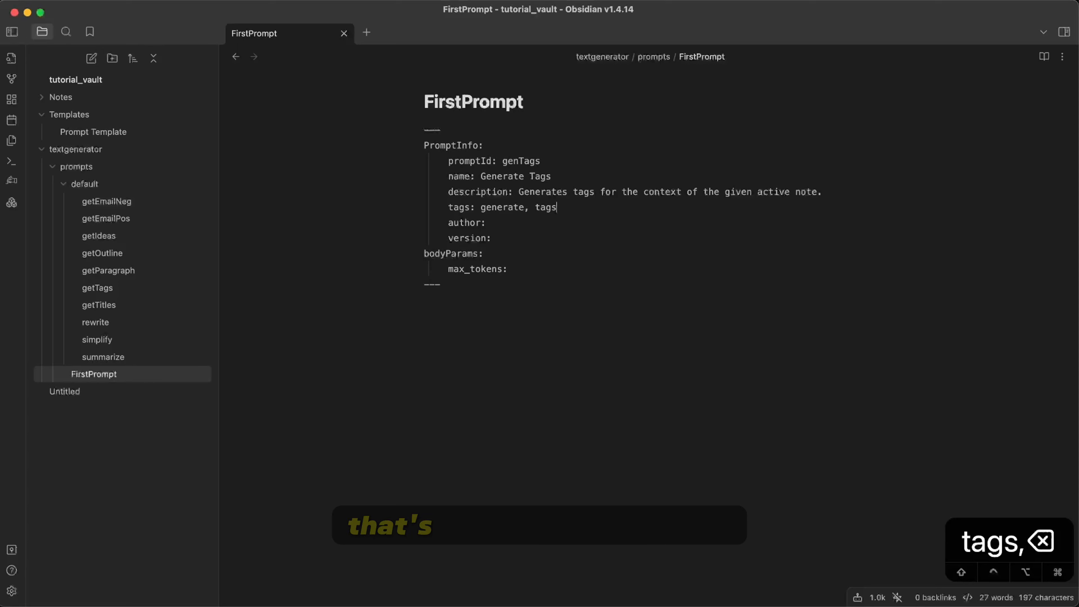
Step: Set the author to SystemSculpt and the version to 0.0.1
{"action": "key", "text": "Down"}
{"action": "type", "text": "SystemSculpt"}
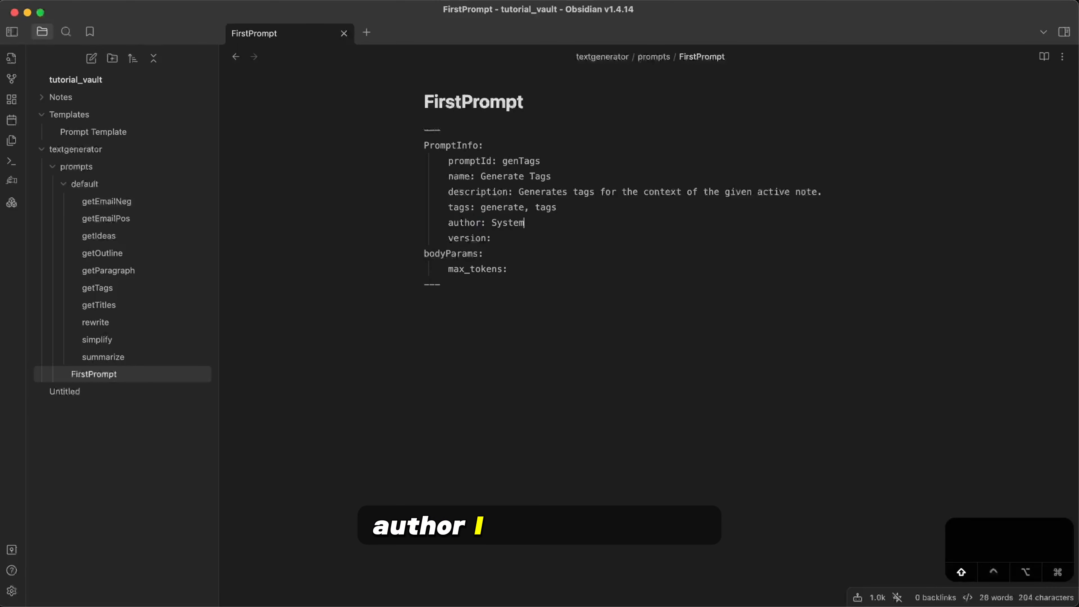
{"action": "key", "text": "Down"}
{"action": "type", "text": "0.0.0"}
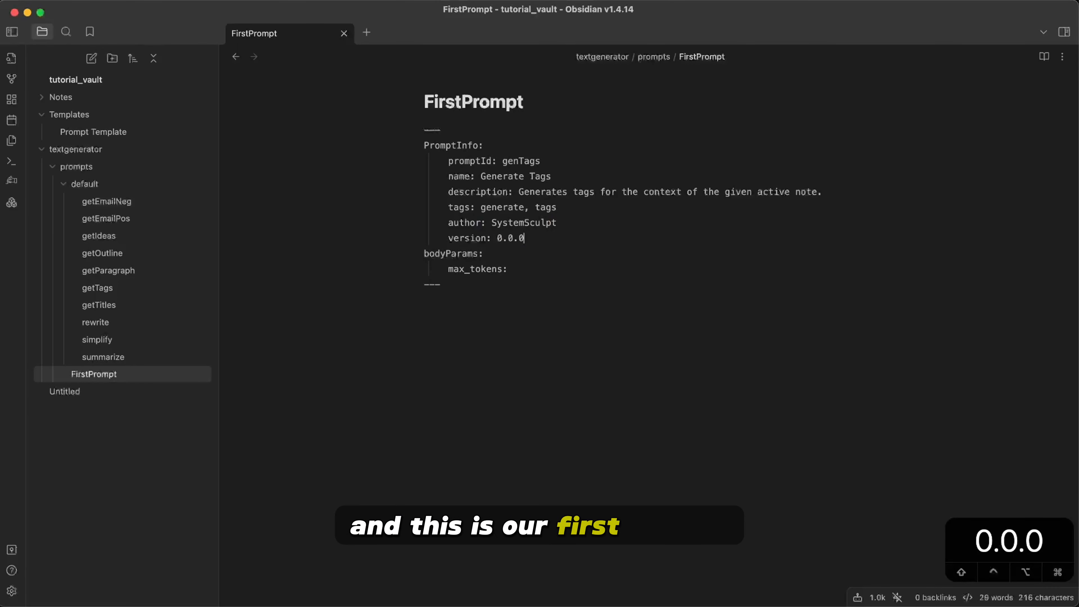
{"action": "key", "text": "BackSpace"}
{"action": "type", "text": "1"}
Step: Set the max_tokens value under bodyParams to 50
{"action": "key", "text": "Escape"}
{"action": "key", "text": "j"}
{"action": "key", "text": "j"}
{"action": "key", "text": "a"}
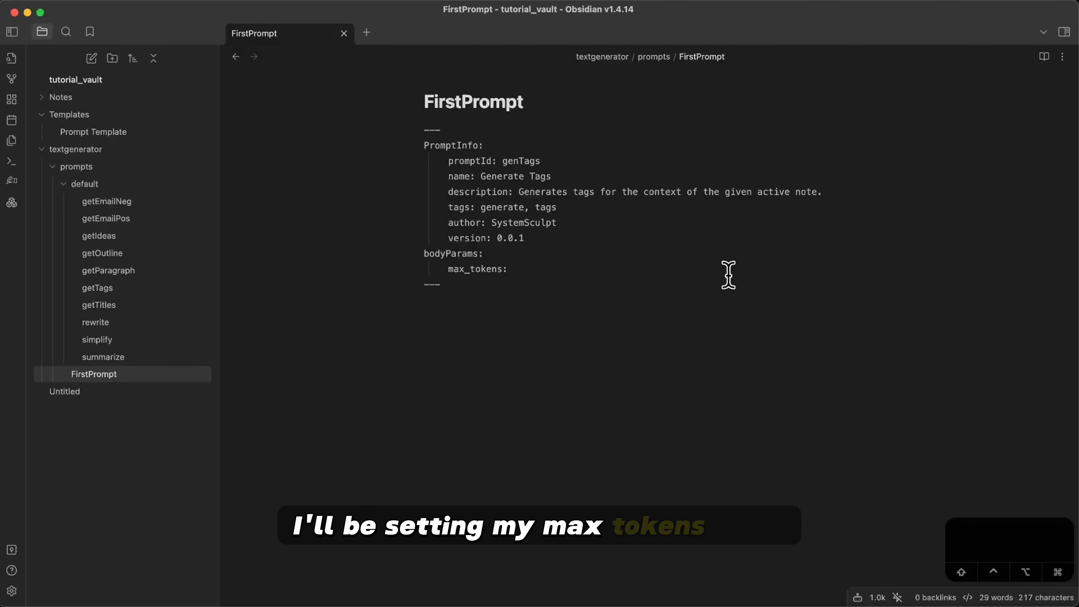
{"action": "type", "text": "50"}
{"action": "key", "text": "Escape"}
Step: Open a new line beneath the closing dashes of the frontmatter block
{"action": "key", "text": "j"}
{"action": "key", "text": "j"}
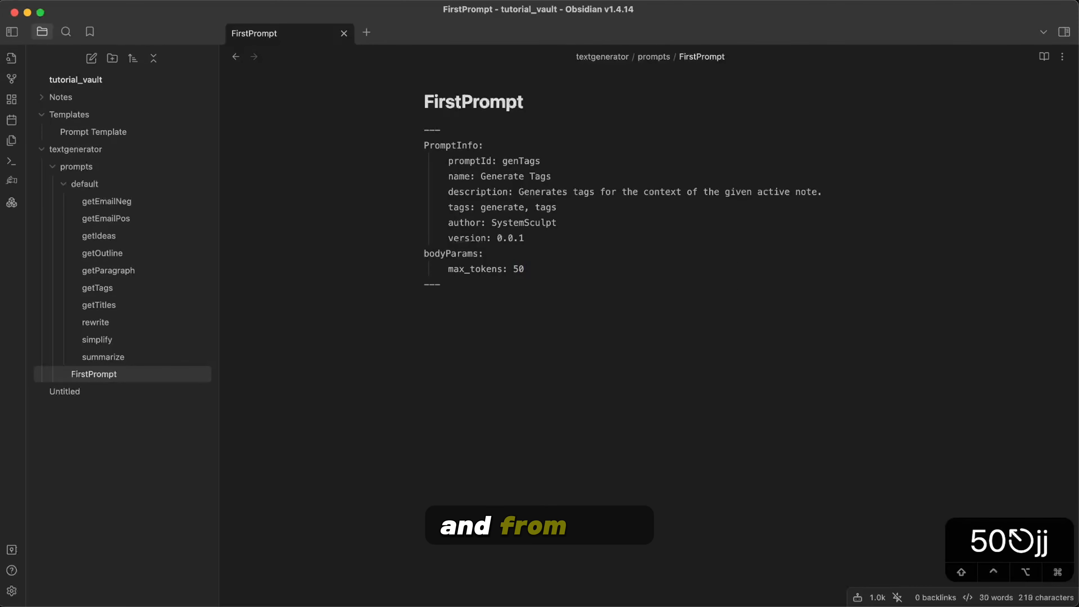
{"action": "key", "text": "o"}
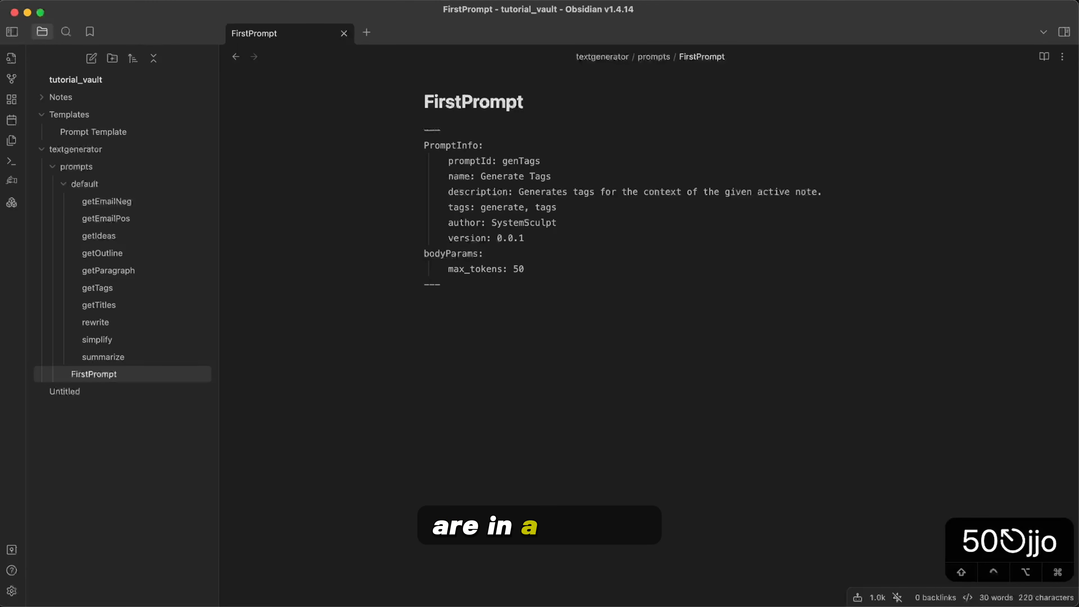
Step: Add the labels "prompt:" and "response:" beneath the frontmatter, separated by a blank line
{"action": "key", "text": "Return"}
{"action": "type", "text": "prompt:"}
{"action": "key", "text": "Return"}
{"action": "key", "text": "Return"}
{"action": "type", "text": "response:"}
{"action": "key", "text": "Escape"}
{"action": "key", "text": "k"}
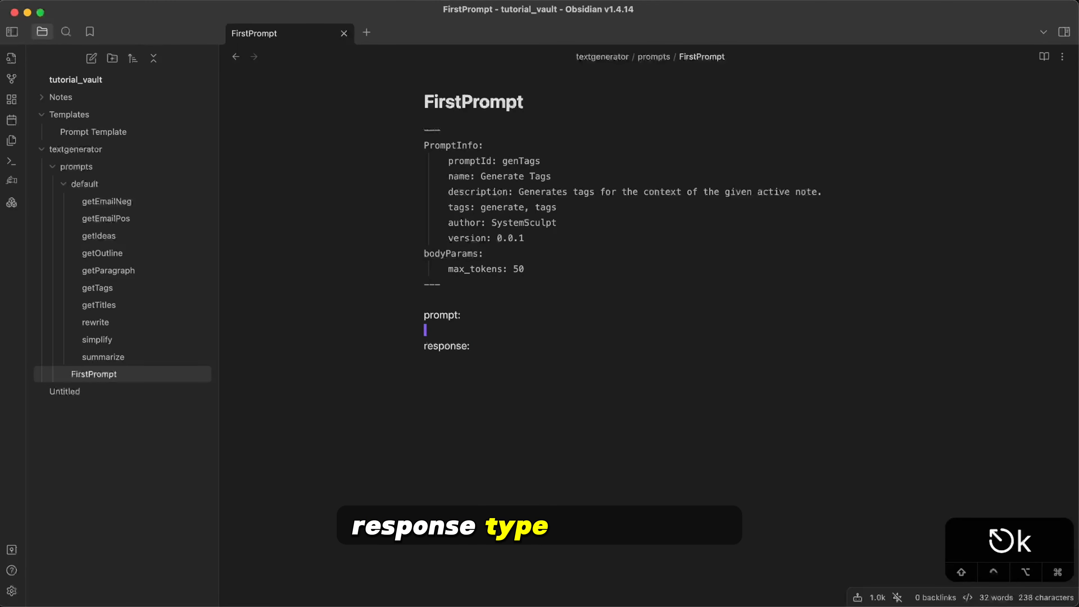
Step: Insert the {{context}} placeholder between the prompt and response labels, leaving blank lines above it for instructions
{"action": "key", "text": "k"}
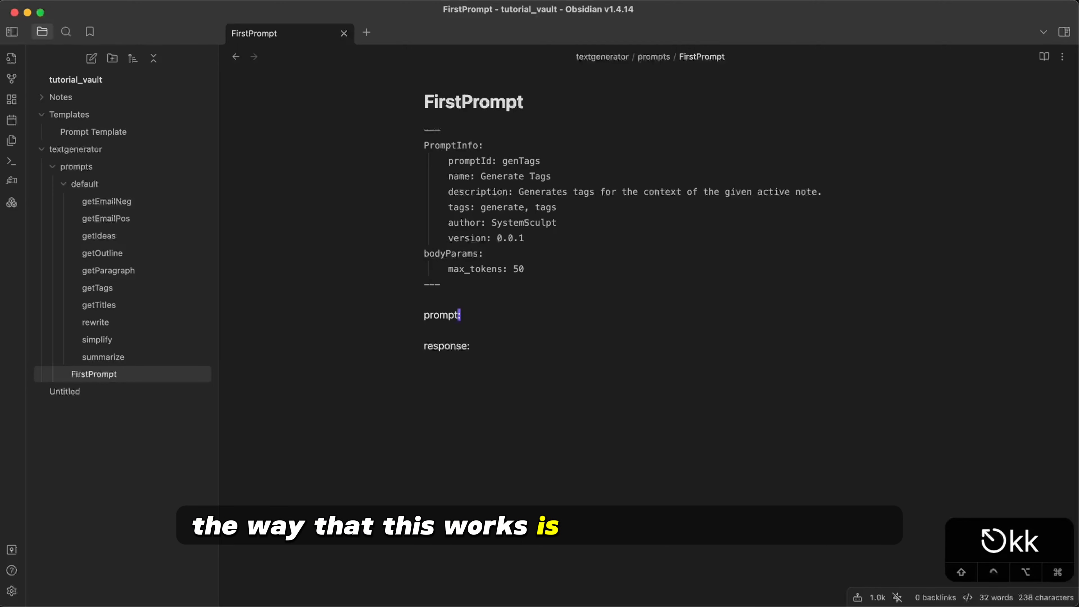
{"action": "key", "text": "o"}
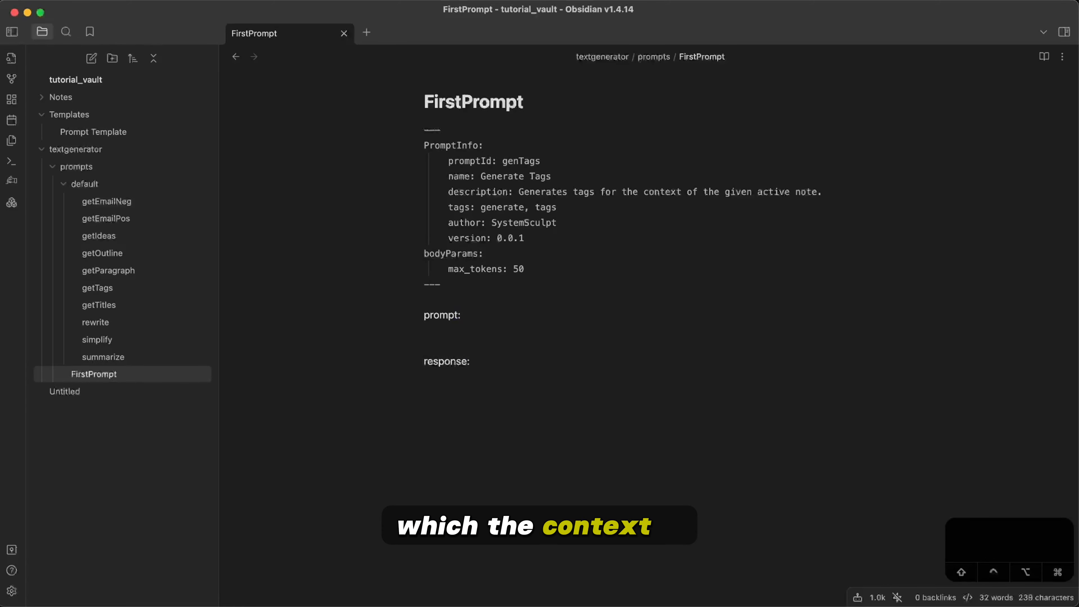
{"action": "type", "text": "{{conte"}
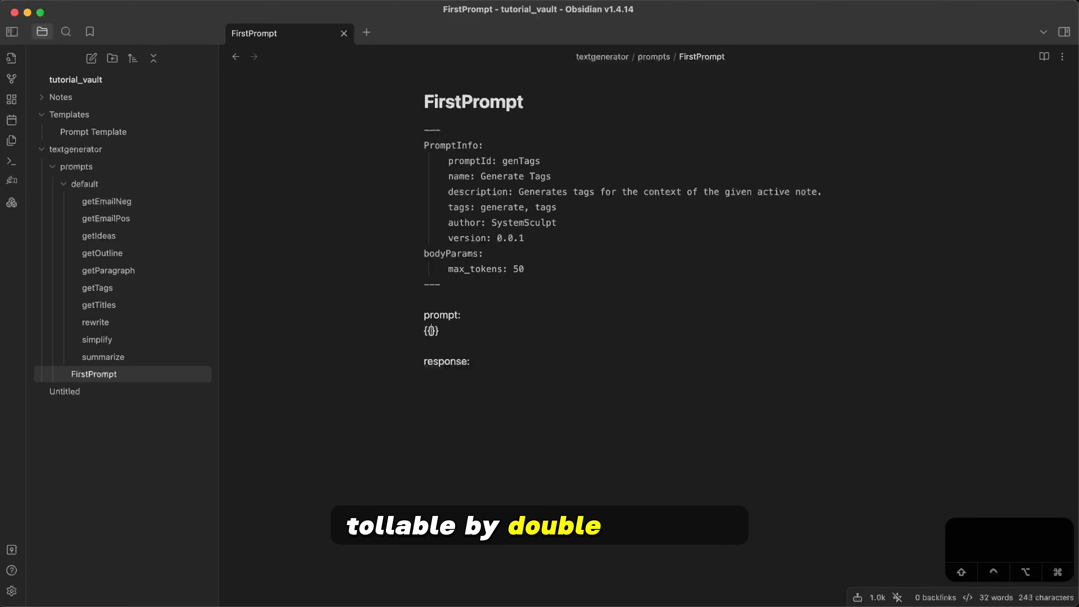
{"action": "type", "text": "xt"}
{"action": "key", "text": "Up"}
{"action": "key", "text": "Return"}
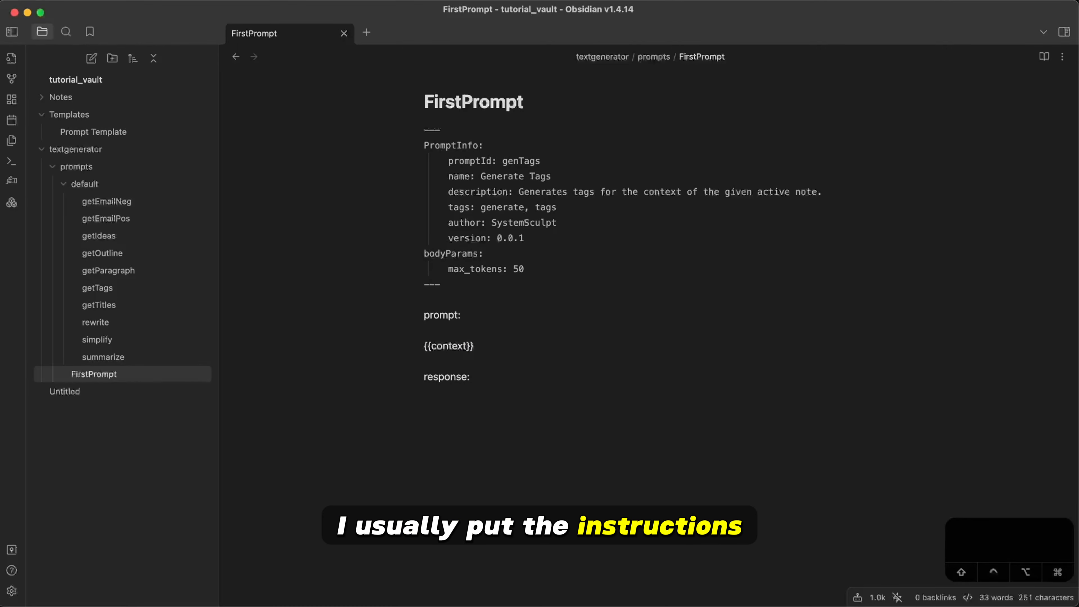
{"action": "key", "text": "Return"}
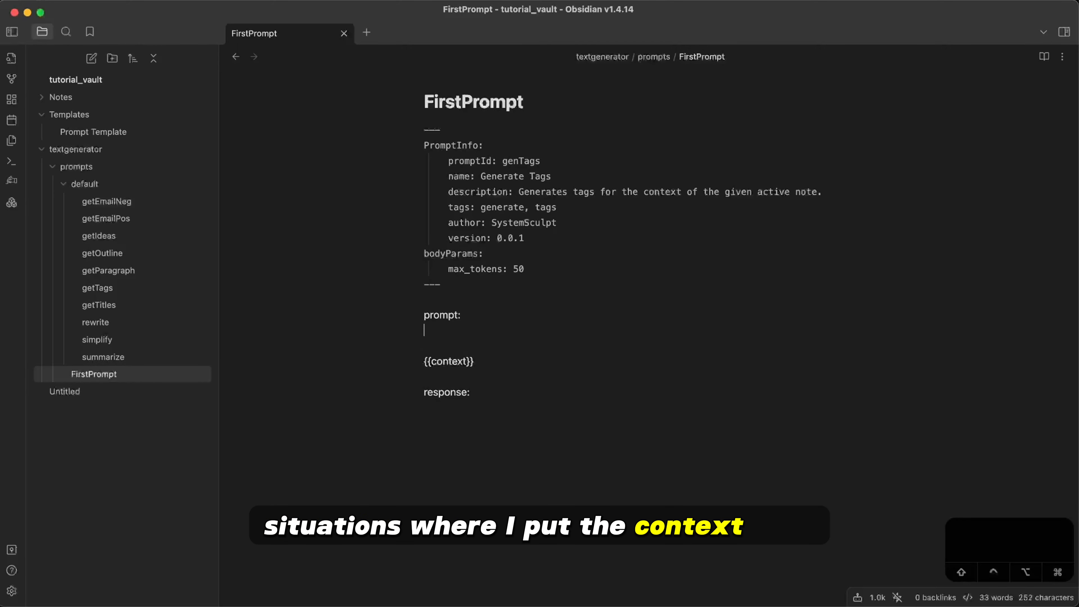
Step: Rename the FirstPrompt note to genTags so it matches its promptId
{"action": "double_click", "coordinate": [471, 104]}
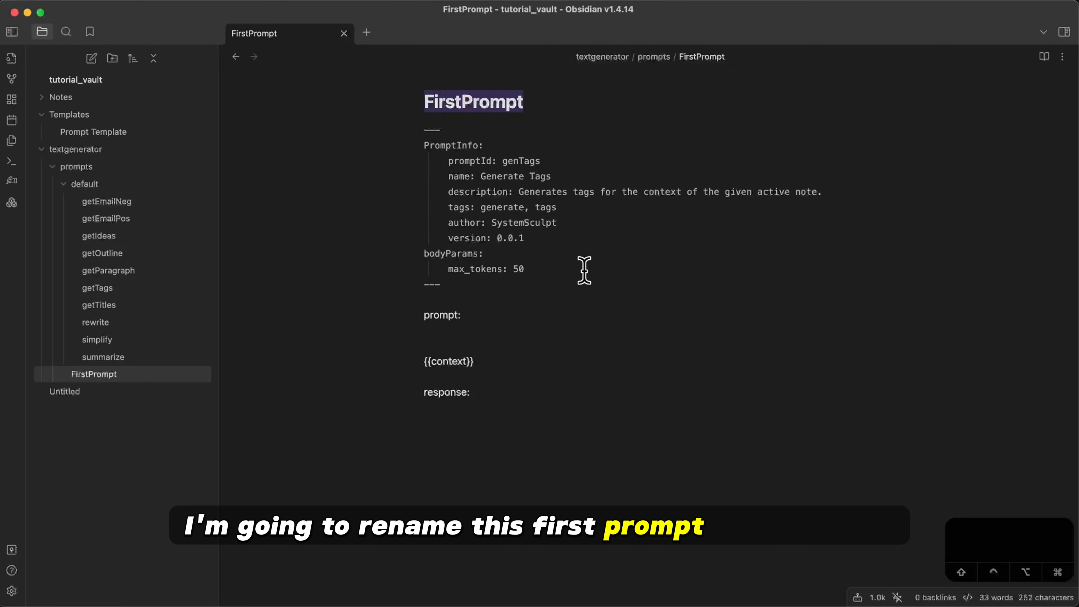
{"action": "type", "text": "genTags"}
{"action": "key", "text": "Return"}
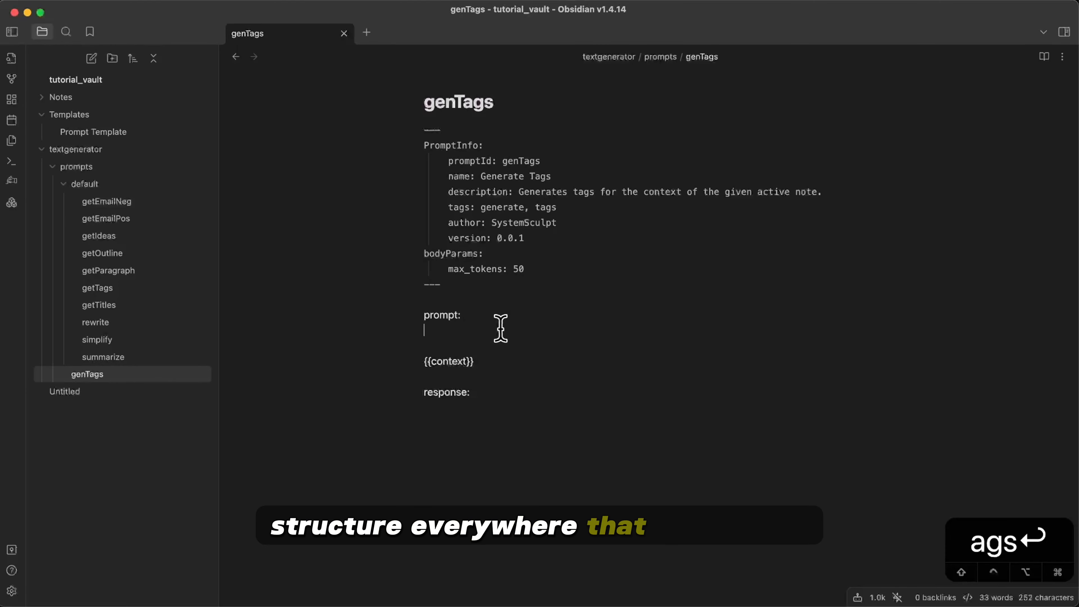
Step: Create a folder named systemsculpt inside the prompts folder and move the genTags note into it
{"action": "left_click", "coordinate": [85, 184]}
{"action": "right_click", "coordinate": [133, 167]}
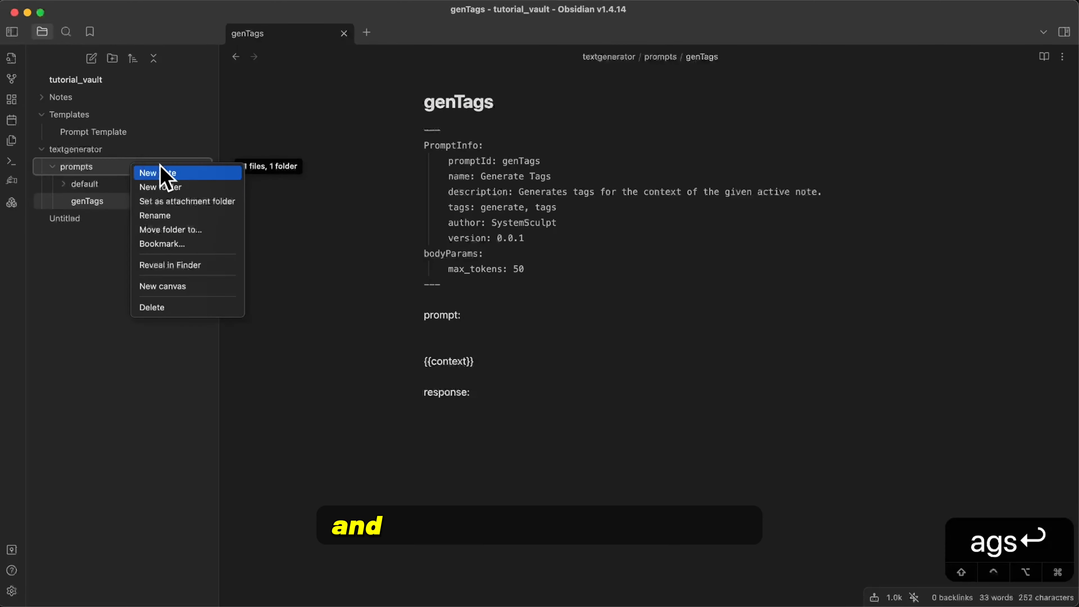
{"action": "left_click", "coordinate": [194, 188]}
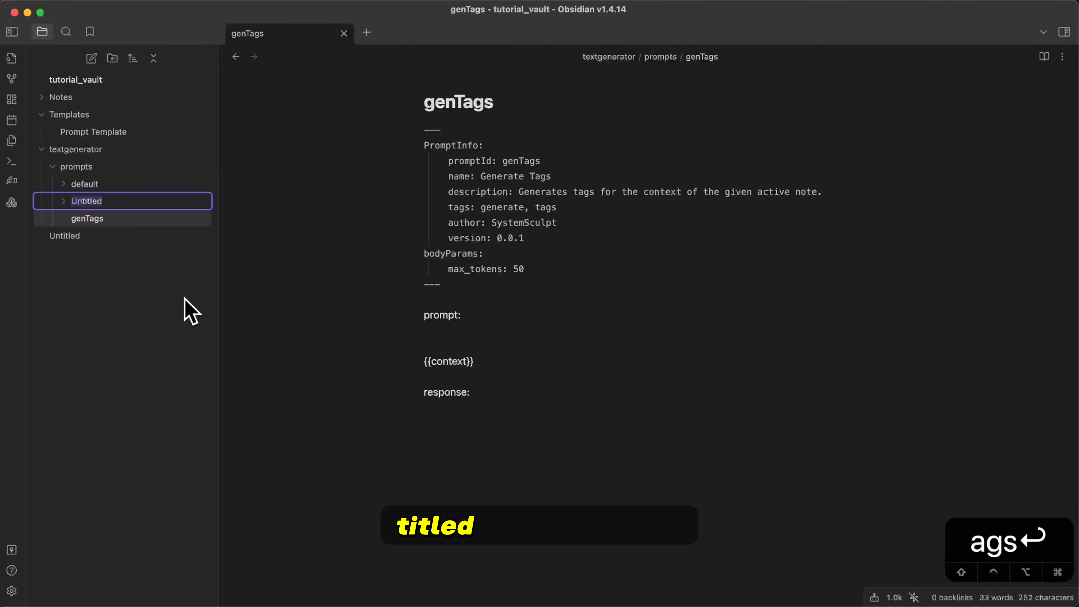
{"action": "type", "text": "systemsculpt"}
{"action": "key", "text": "Return"}
{"action": "left_click_drag", "start_coordinate": [107, 220], "coordinate": [132, 213]}
{"action": "left_click", "coordinate": [499, 331]}
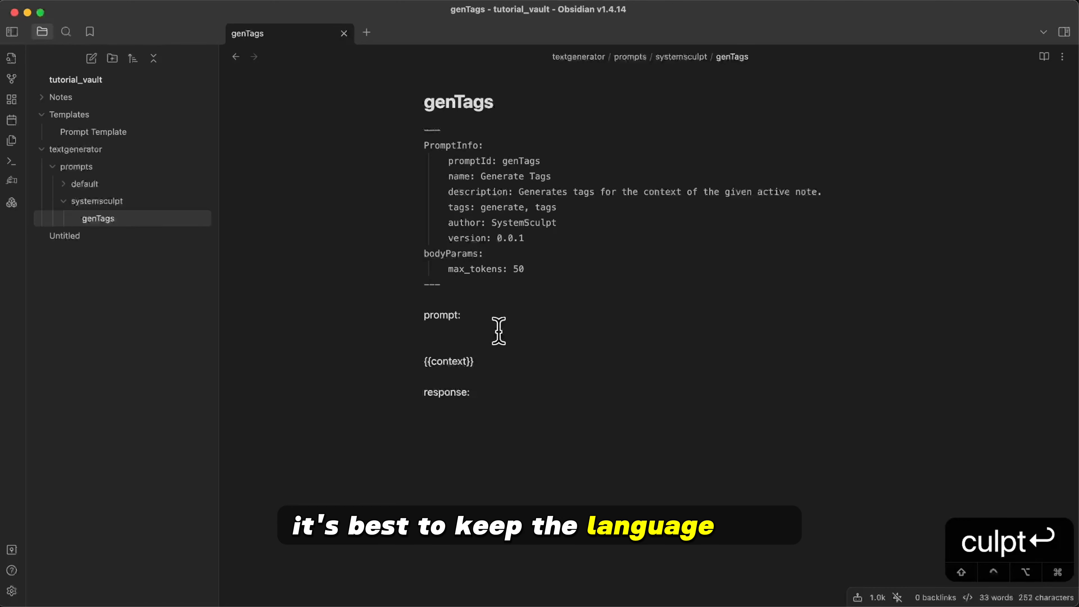